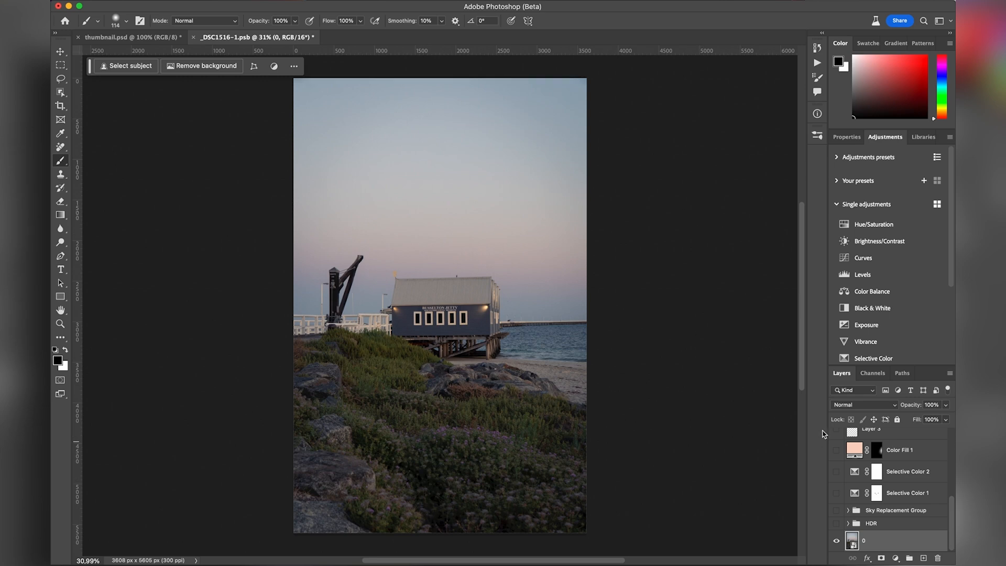
Open layer 0 in Camera Raw, compare its edits with the default settings, and return with the edits kept.
double_click(851, 541)
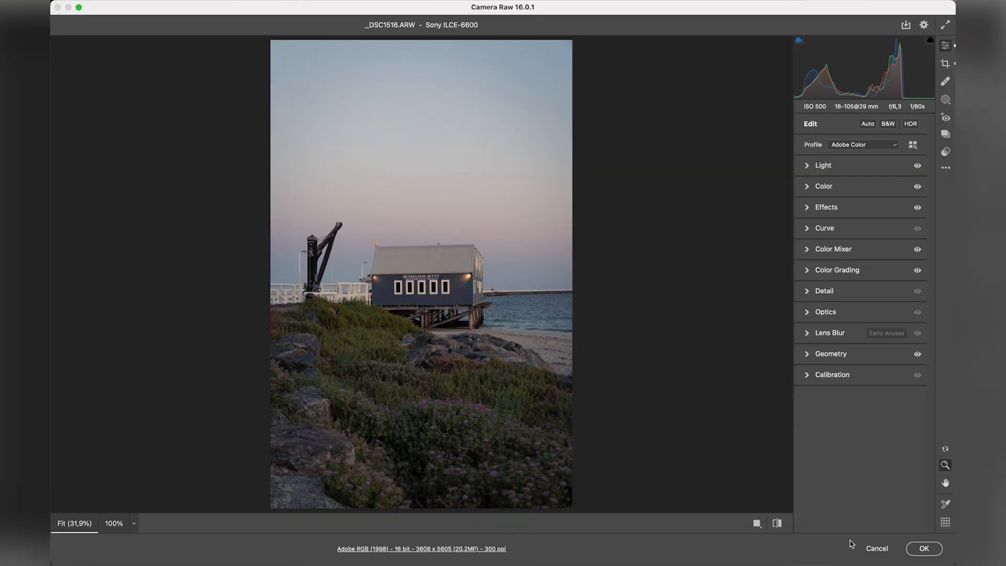
click(777, 522)
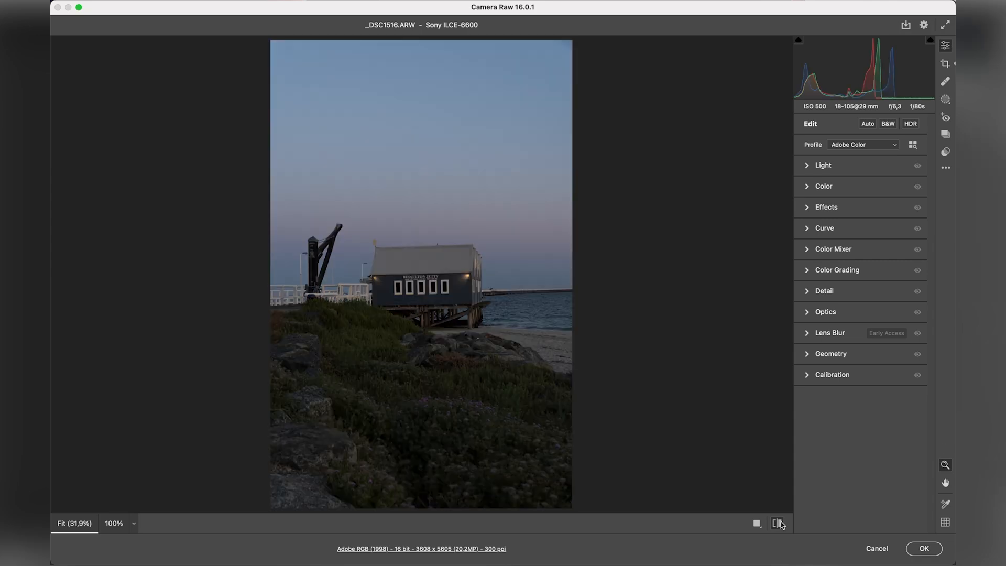
click(777, 522)
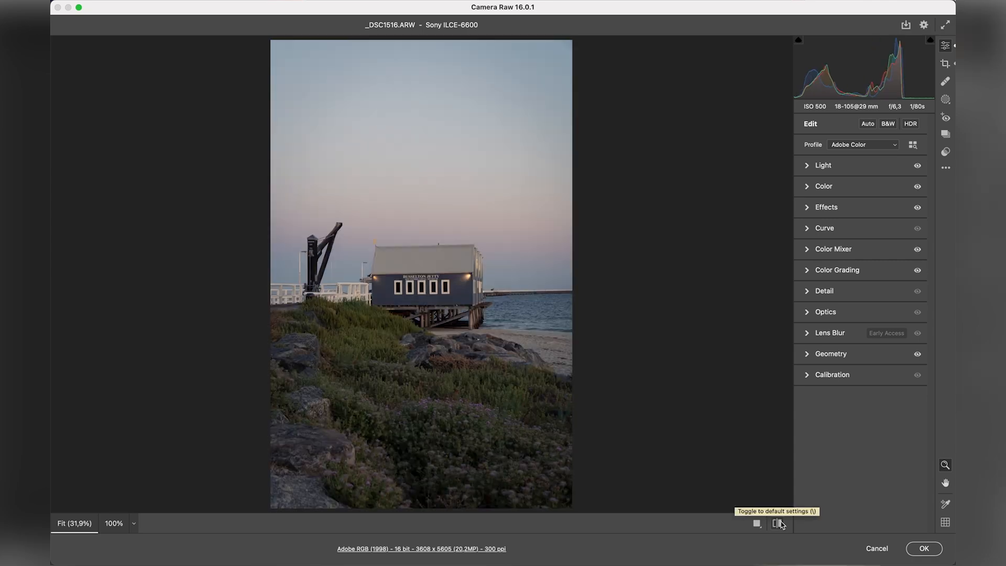
click(928, 550)
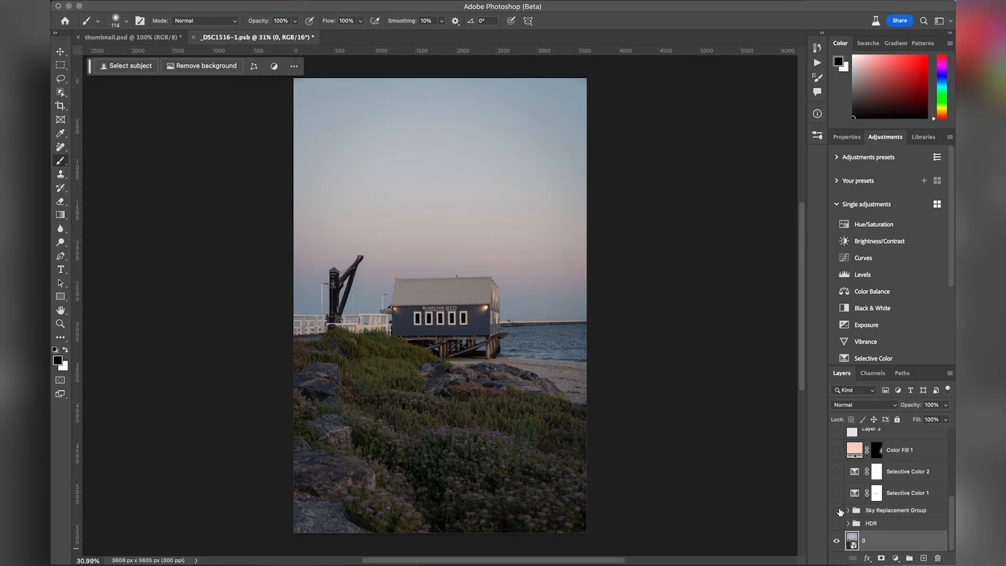
Make the Sky Replacement Group and the HDR group visible, checking the HDR group's effect on and off.
click(836, 510)
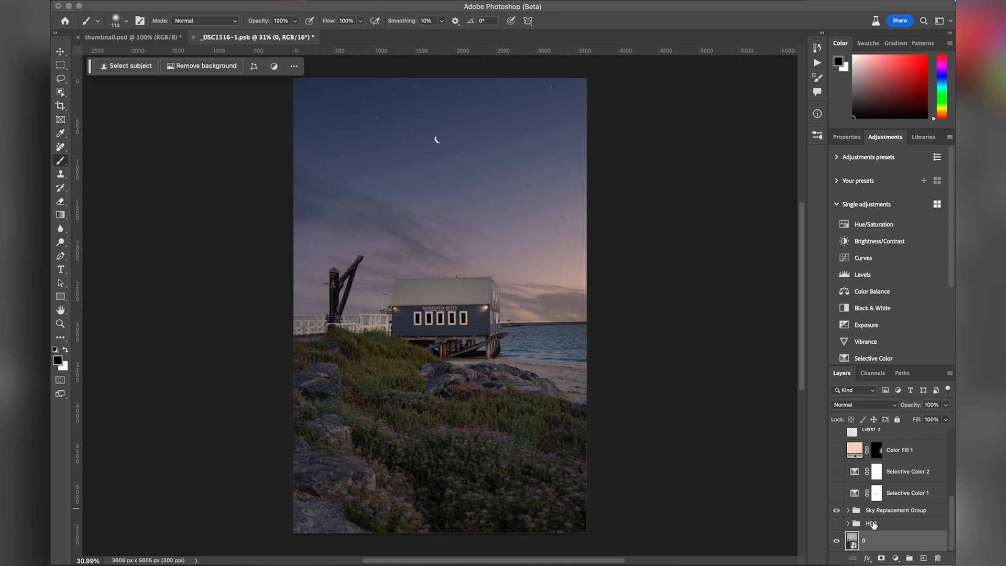
click(872, 523)
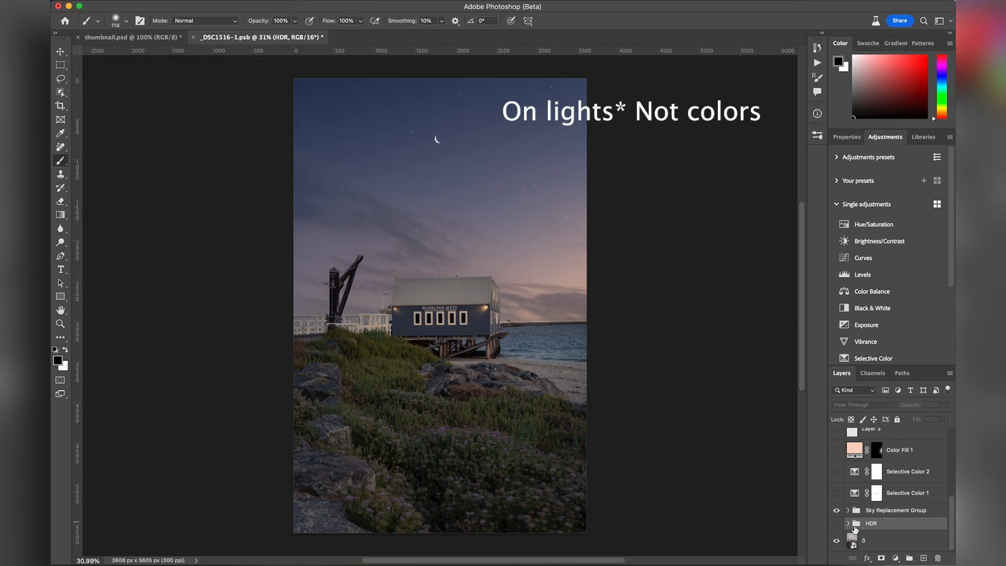
click(837, 524)
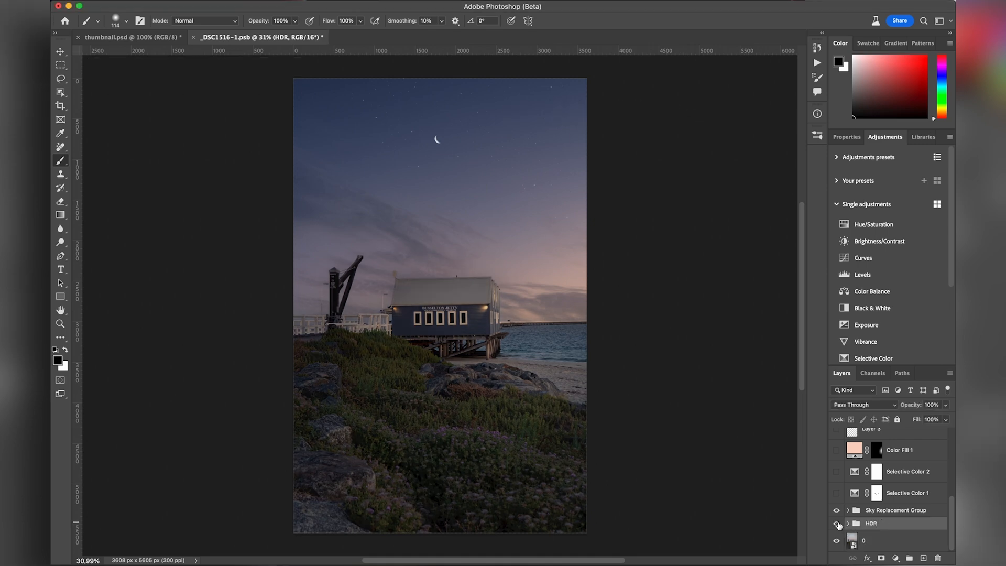
click(837, 524)
click(837, 525)
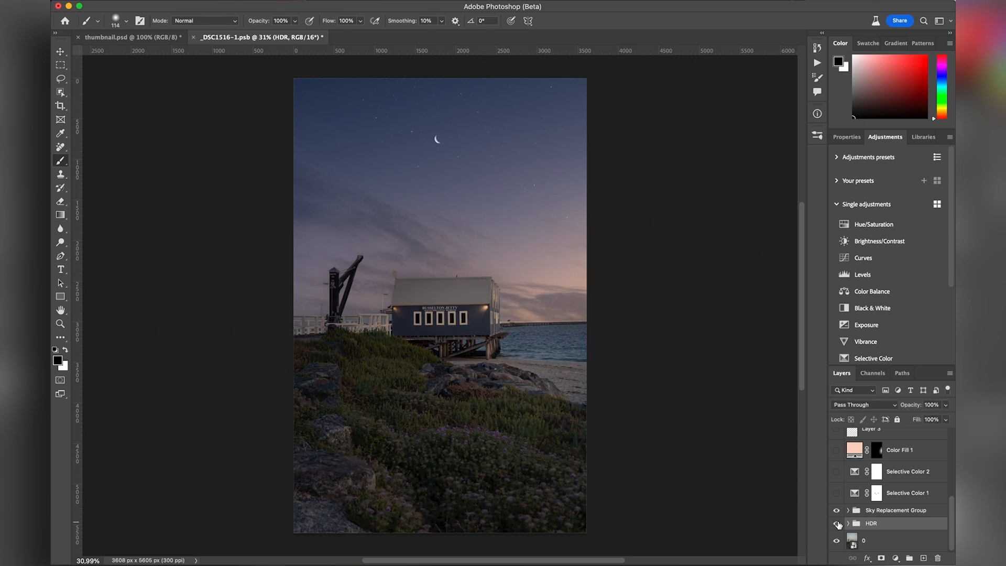
Select the HDR and Sky Replacement groups together and compare the image with both hidden and shown.
shift+click(880, 509)
key(super+comma)
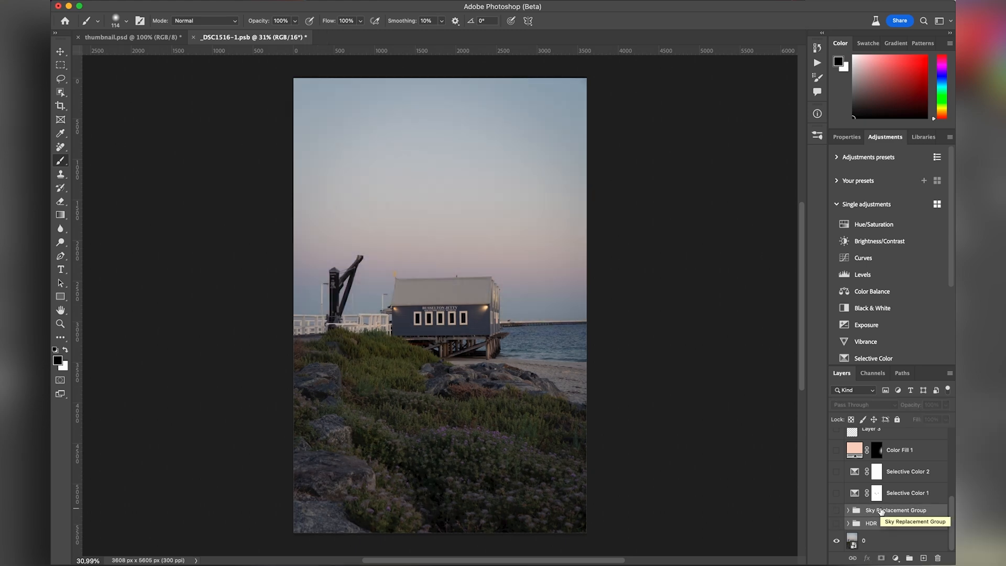
key(super+comma)
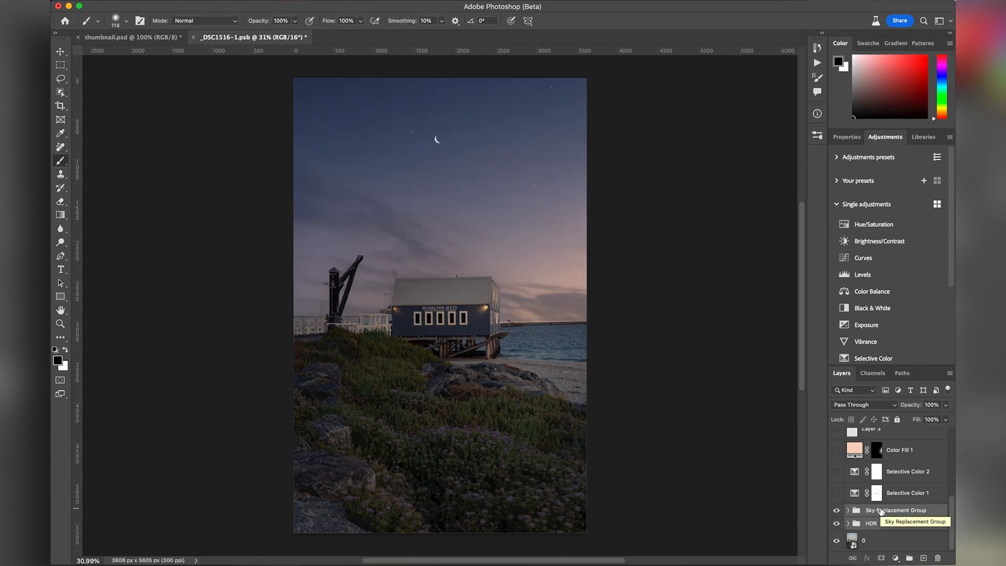
Open the settings of the Selective Color 1 adjustment and display its Reds values.
click(913, 491)
scroll(912, 490, up, 5)
scroll(913, 489, up, 2)
scroll(913, 490, down, 7)
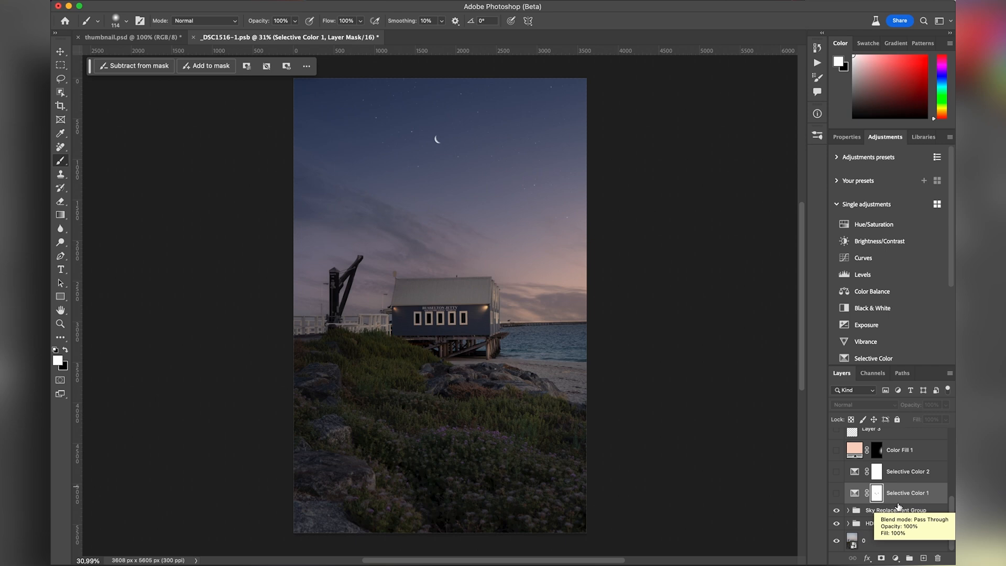
click(908, 494)
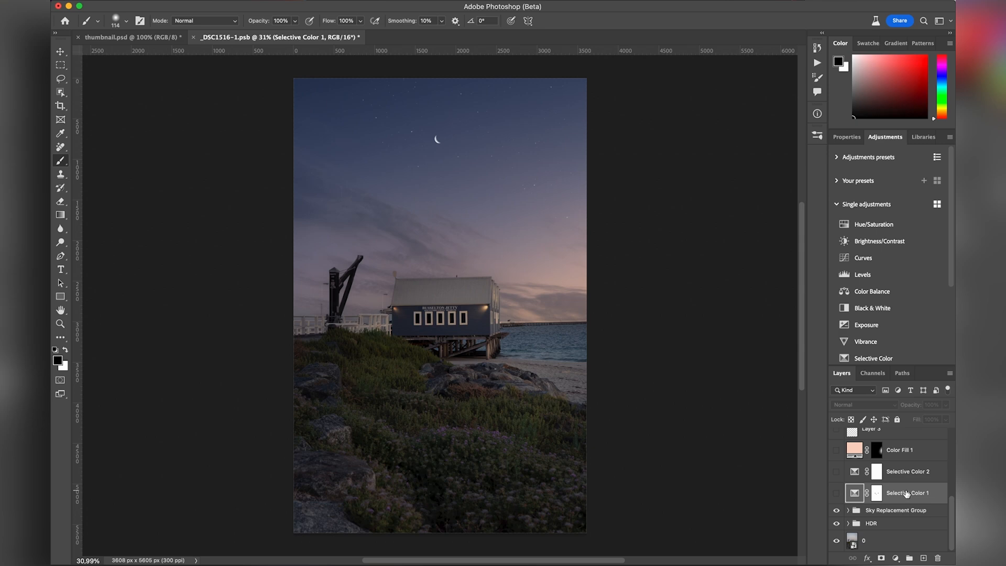
double_click(853, 494)
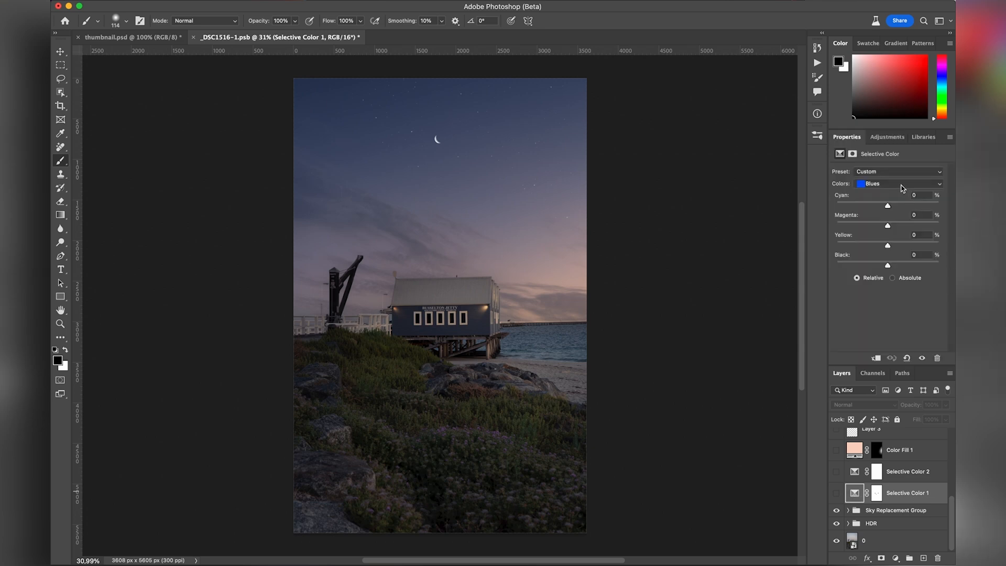
click(901, 184)
click(884, 153)
Turn on the Selective Color 1 layer, comparing the image with and without it.
click(836, 494)
click(836, 494)
click(836, 494)
click(836, 494)
click(836, 494)
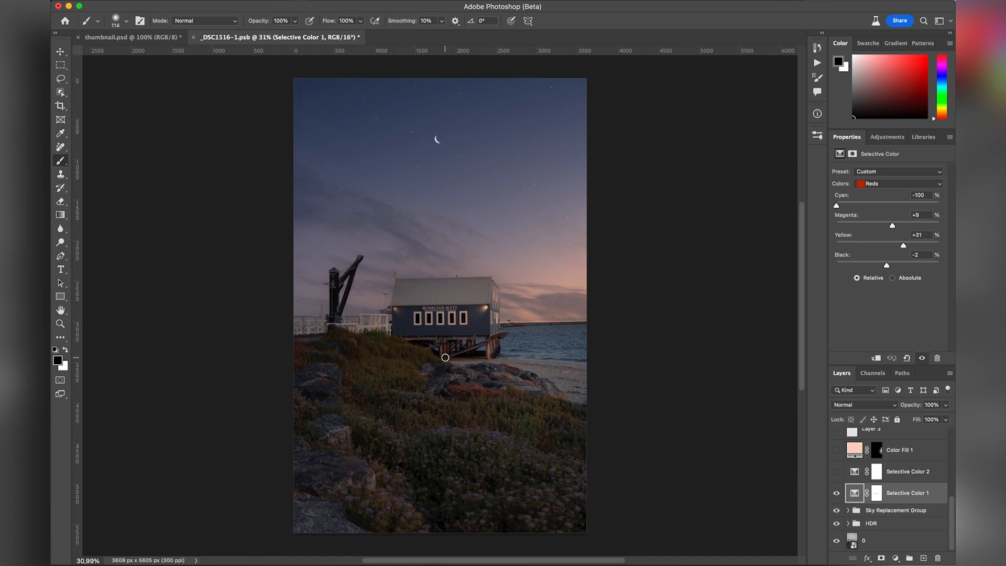
click(836, 494)
click(836, 494)
Review the Blues values of the Selective Color 2 adjustment and turn that layer on, comparing before and after.
click(854, 472)
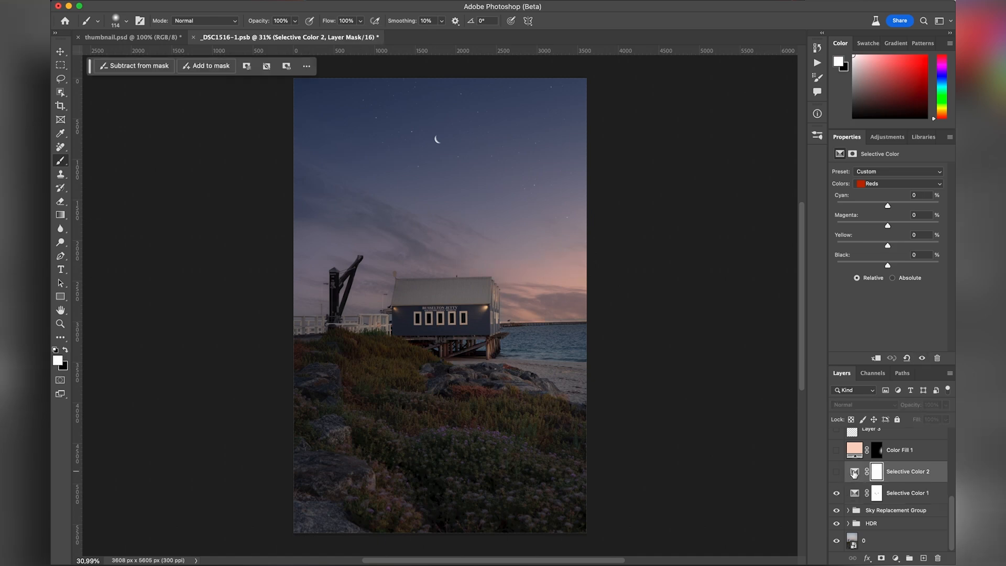
click(922, 184)
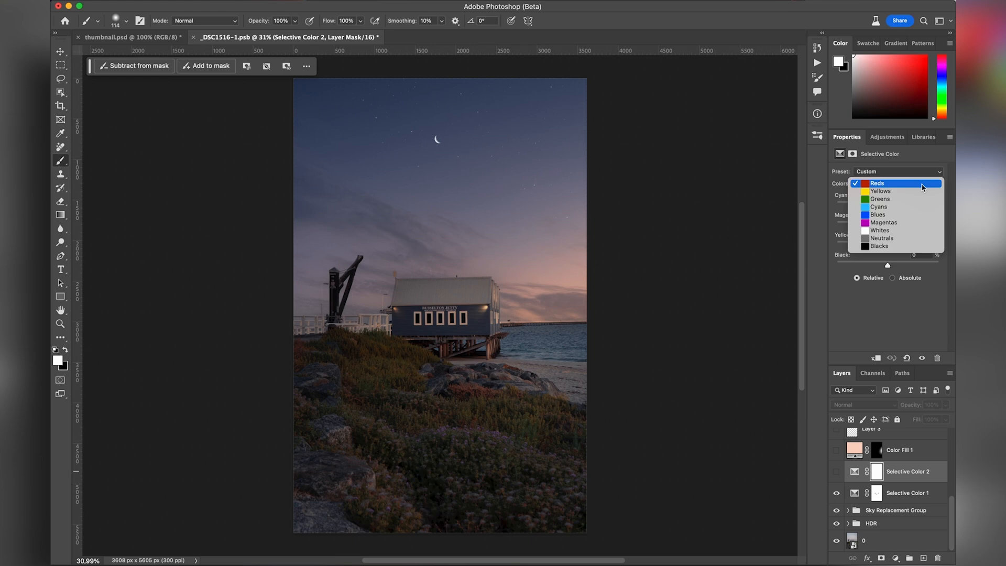
click(916, 214)
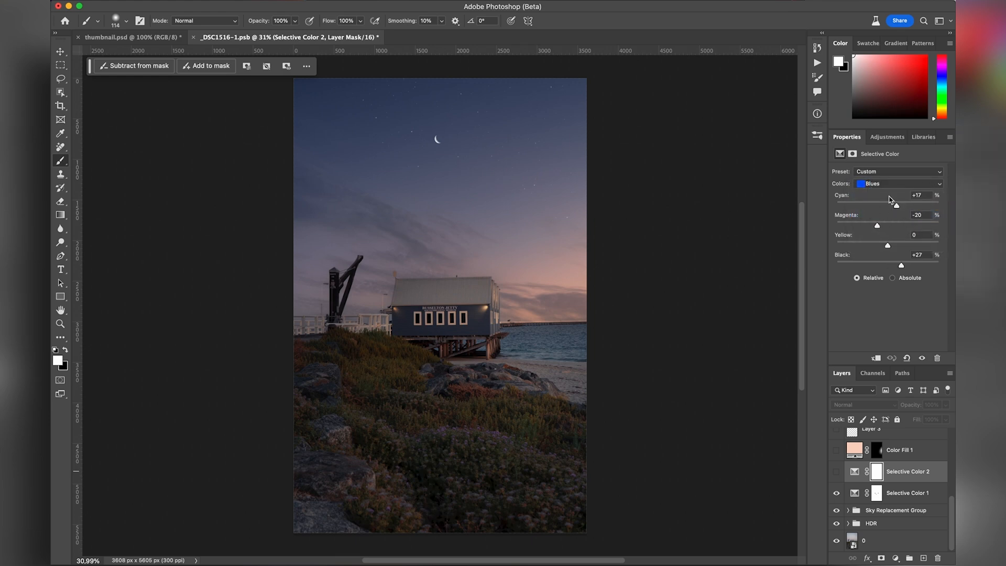
click(836, 471)
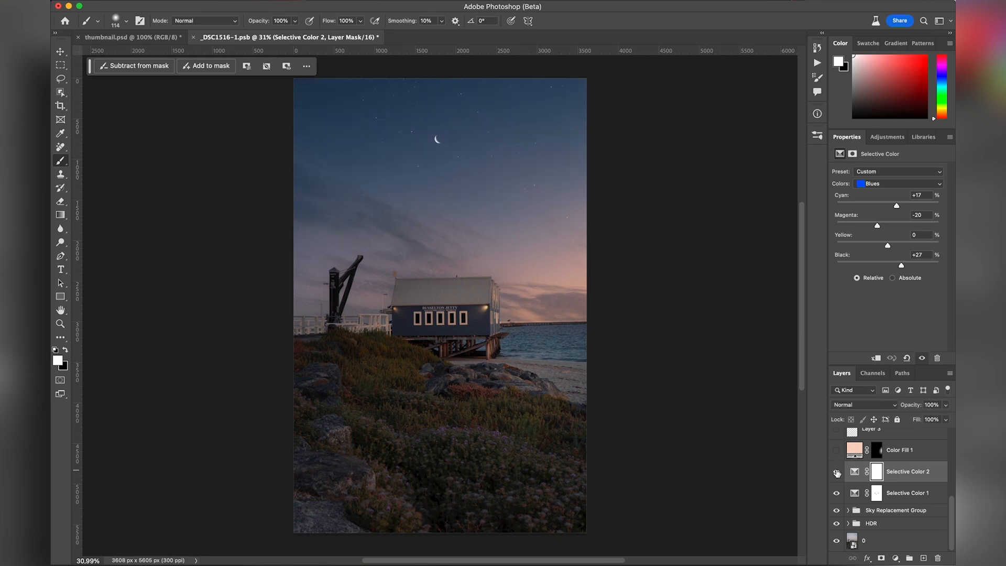
click(837, 473)
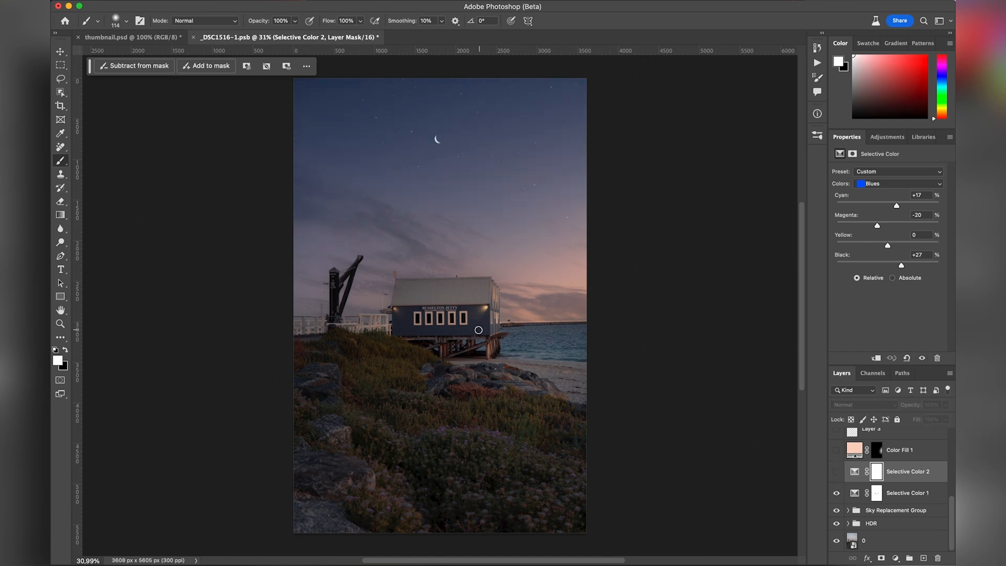
click(836, 473)
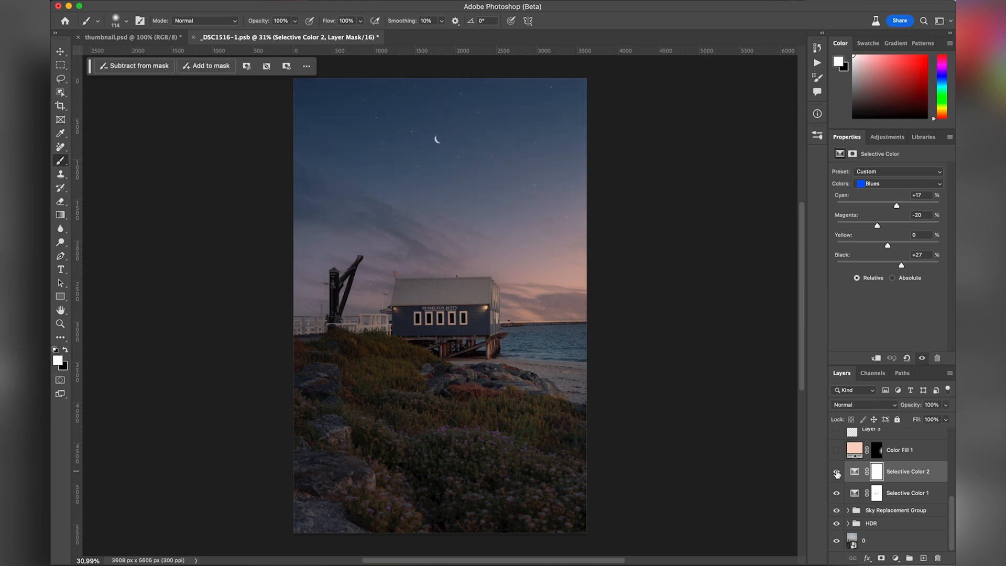
Select the Color Fill 1 layer and make it visible, checking where the Solid Color fill option is found.
scroll(837, 473, up, 1)
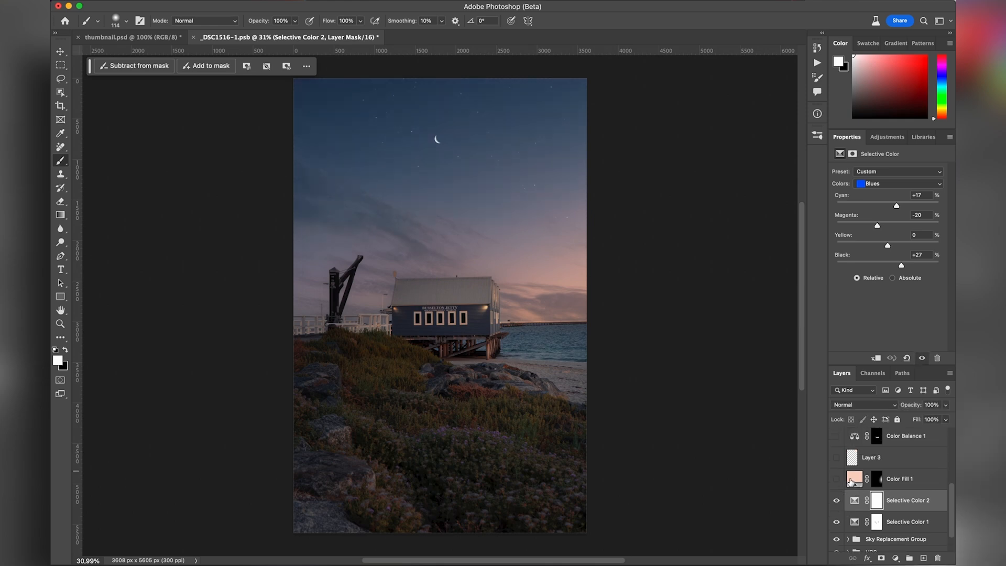
click(851, 481)
click(837, 479)
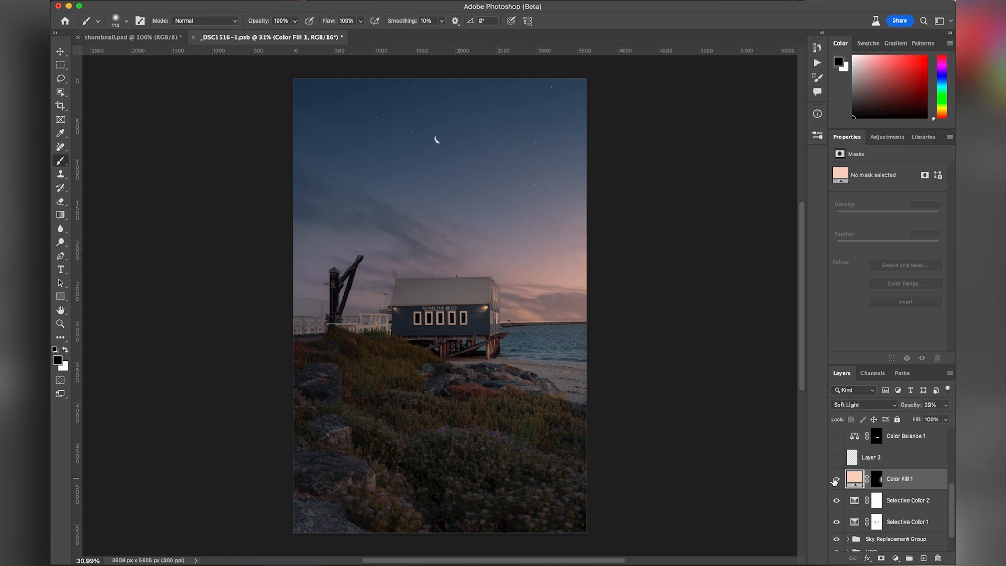
click(895, 558)
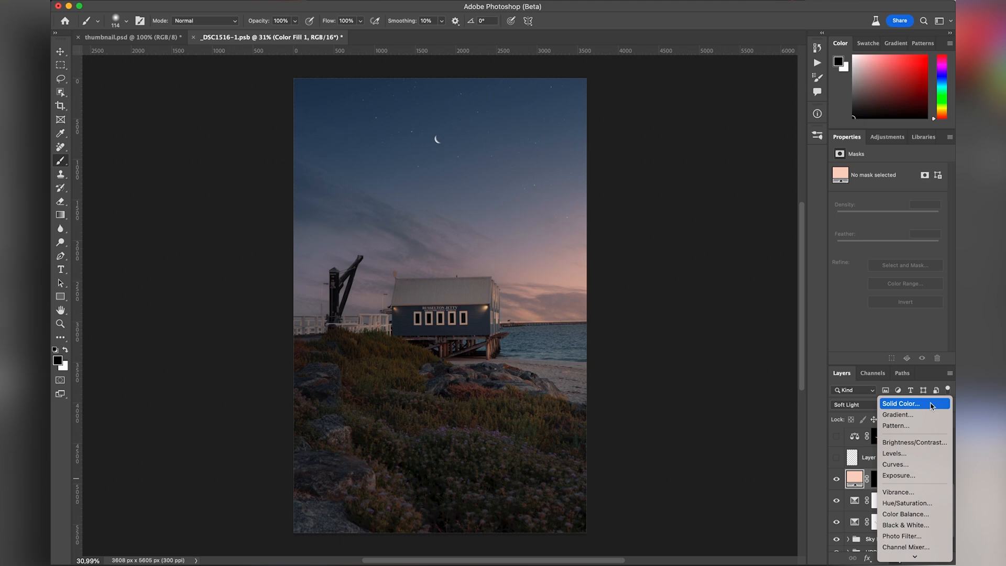
click(854, 478)
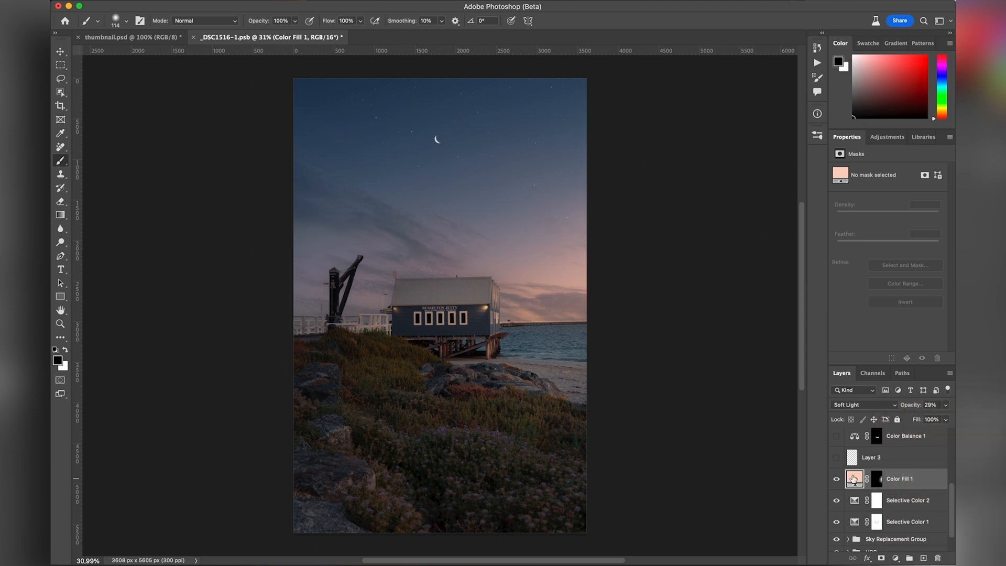
Inspect the Color Fill 1 layer's mask on its own and its blend mode, comparing the image with and without the layer.
click(876, 480)
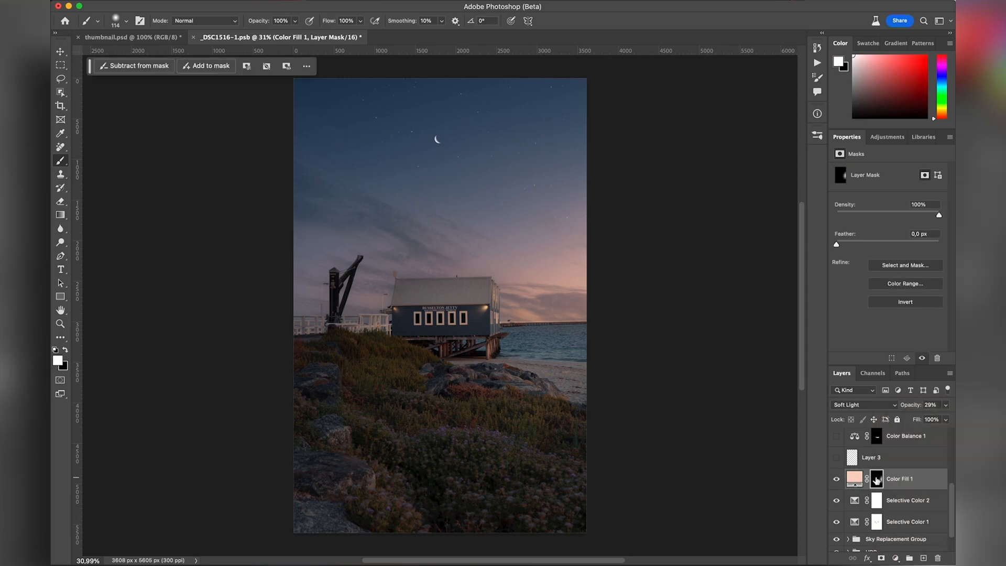
alt+click(876, 479)
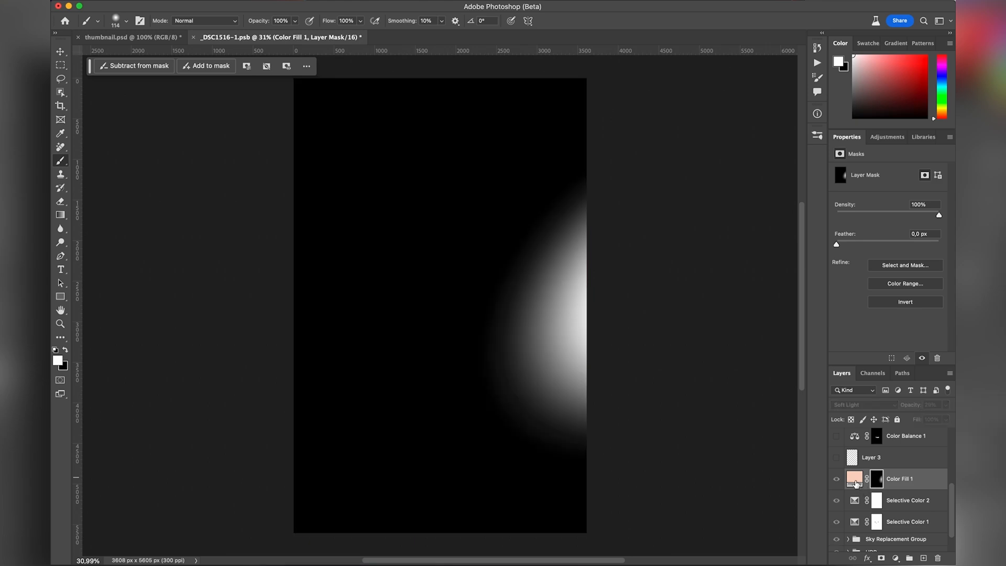
click(856, 483)
click(870, 405)
click(869, 405)
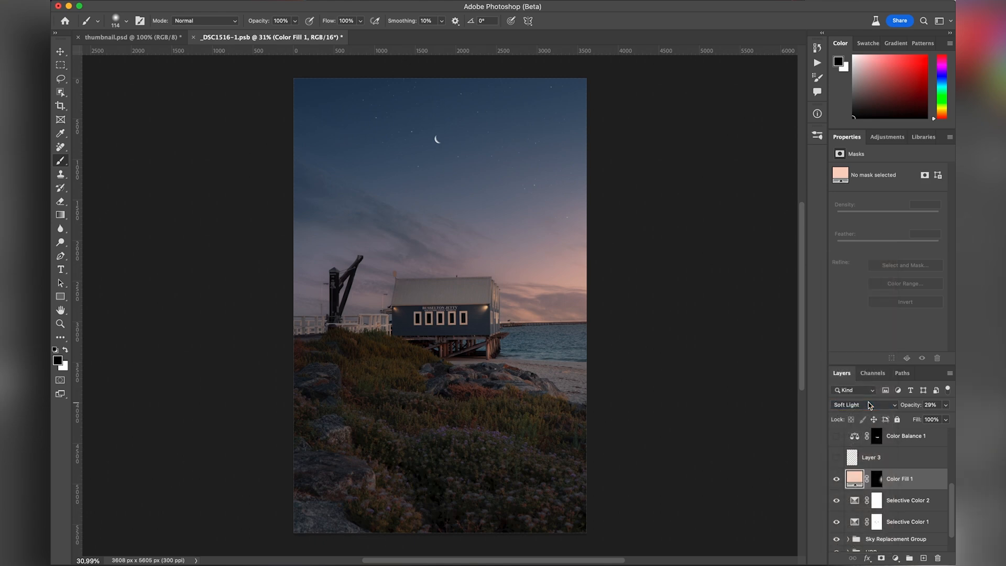
click(836, 479)
click(836, 478)
Make Layer 3 visible and compare the image repeatedly with the layer hidden and shown.
click(836, 457)
scroll(880, 482, up, 4)
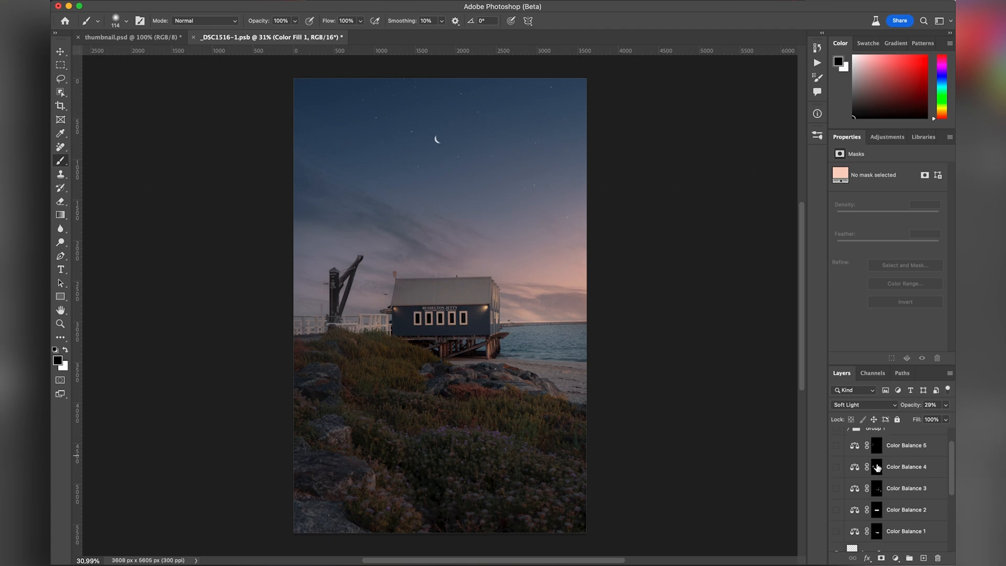
scroll(849, 487, down, 4)
click(836, 465)
click(836, 466)
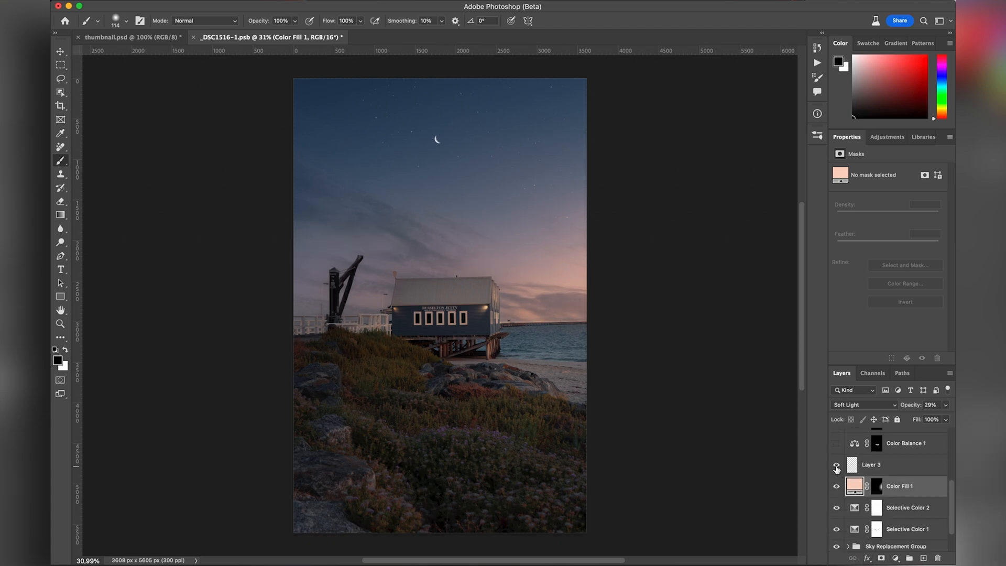
click(836, 466)
click(836, 465)
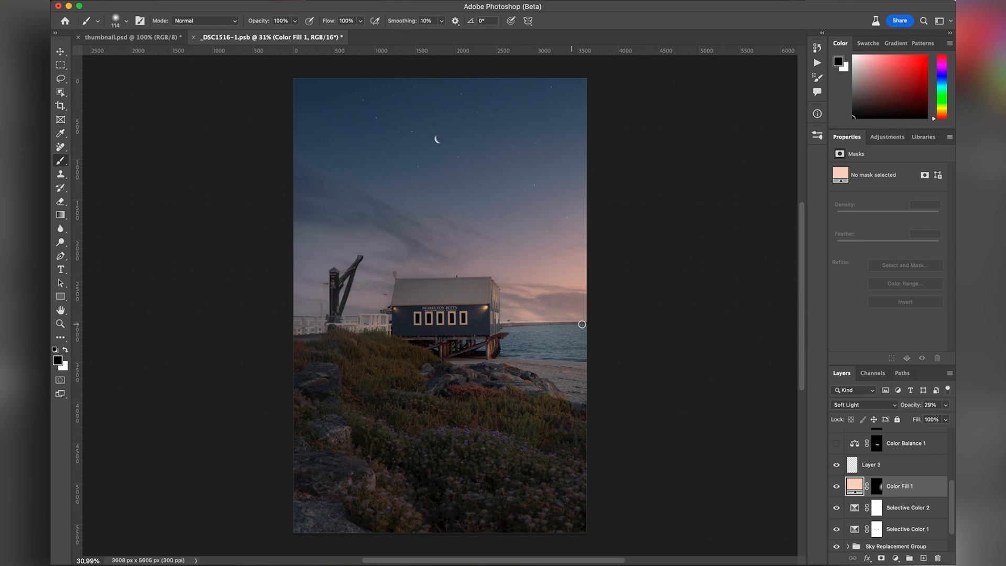
click(836, 465)
click(836, 465)
click(835, 465)
click(835, 465)
Display the mask of the Color Balance 1 layer on its own, clearing any selection loaded from it.
scroll(901, 502, up, 5)
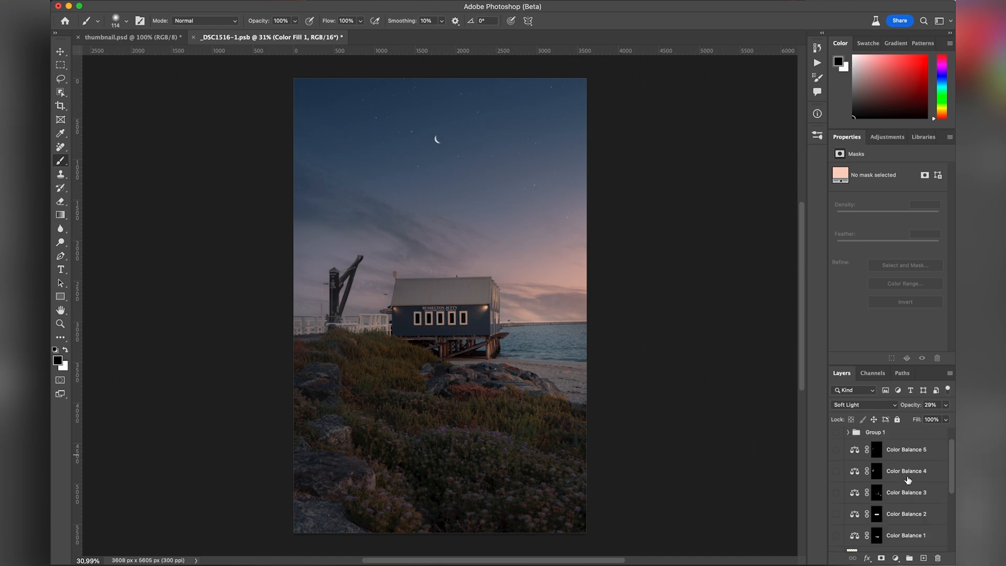
scroll(901, 507, down, 1)
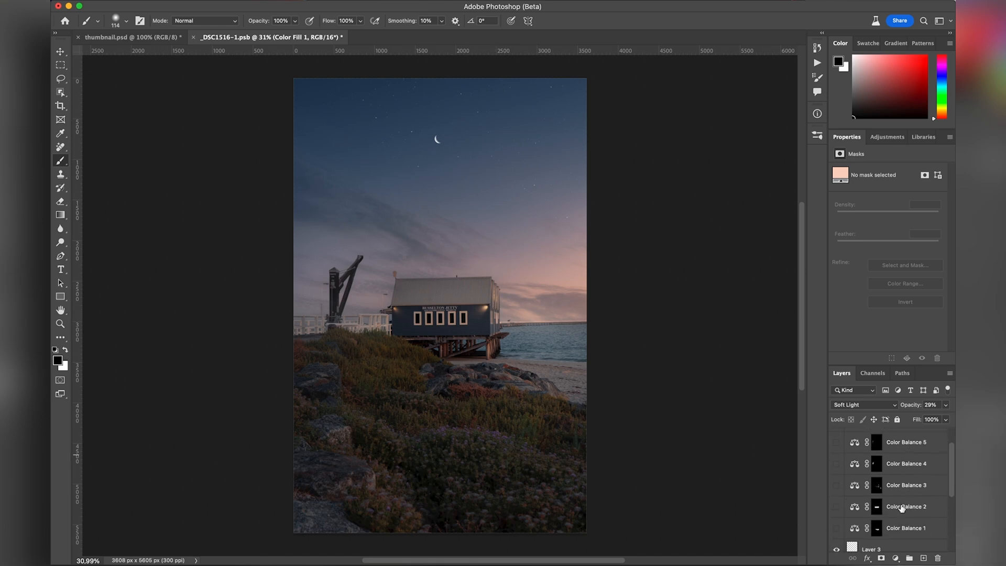
click(876, 529)
super+click(878, 530)
key(super+d)
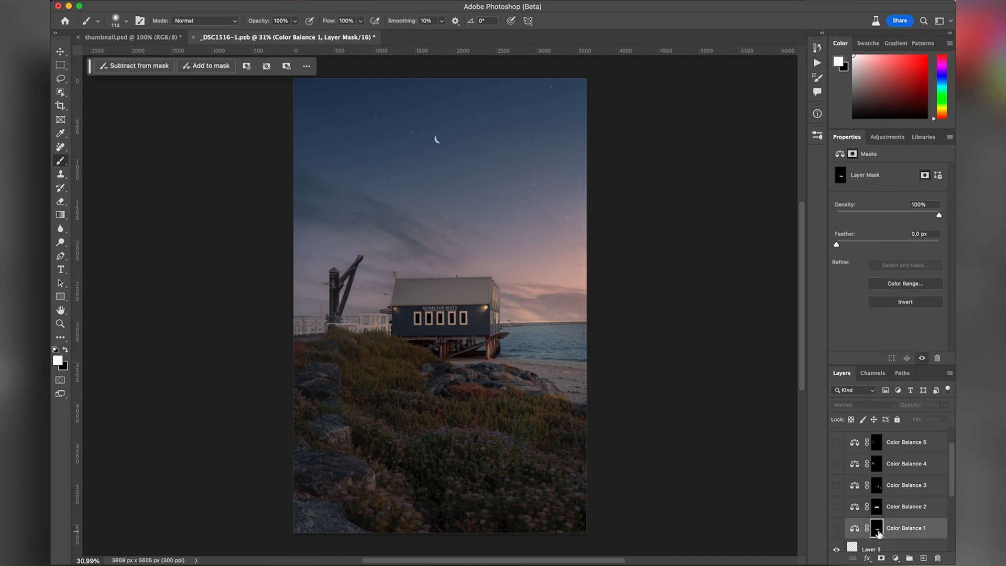
alt+click(877, 529)
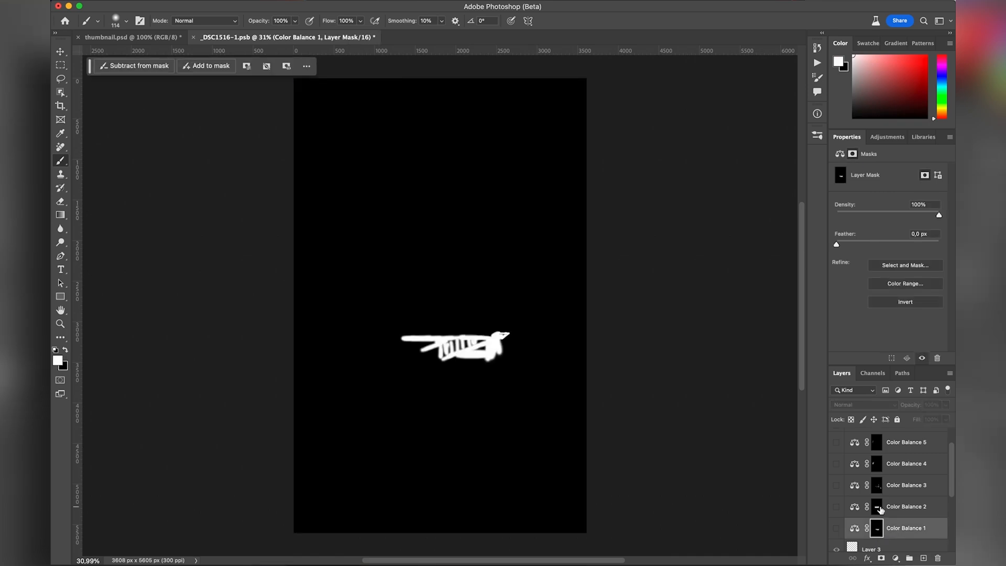
View the masks of Color Balance 2, 3, 4 and 5 on their own one after another, and return to the image.
click(878, 508)
alt+click(879, 508)
click(878, 485)
alt+click(880, 483)
click(879, 466)
alt+click(879, 467)
click(877, 443)
alt+click(878, 443)
alt+click(878, 442)
Turn on the Color Balance 1 layer and display its Midtones settings.
click(836, 528)
click(863, 526)
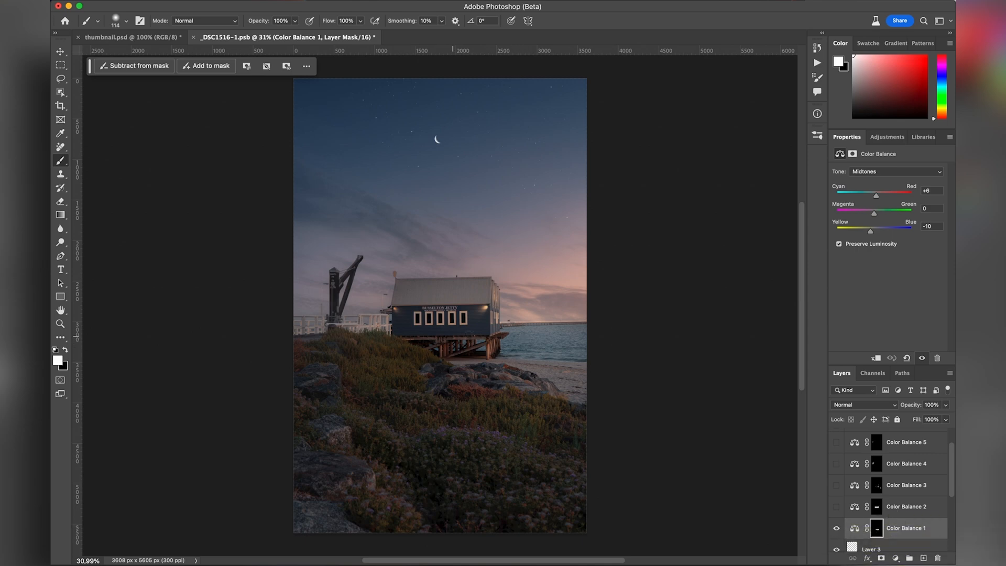
Select the Color Balance 1 adjustment and compare the image with the layer hidden and shown.
click(853, 528)
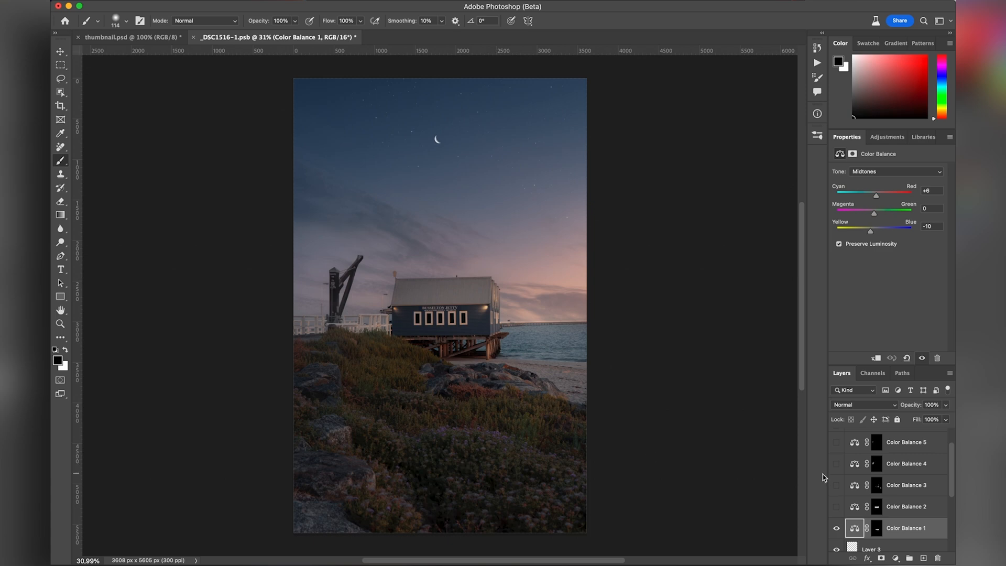
click(837, 528)
click(836, 528)
Turn on the Color Balance 2 and Color Balance 3 layers, inspecting the jetty building up close.
click(837, 506)
scroll(506, 322, up, 5)
scroll(506, 322, up, 2)
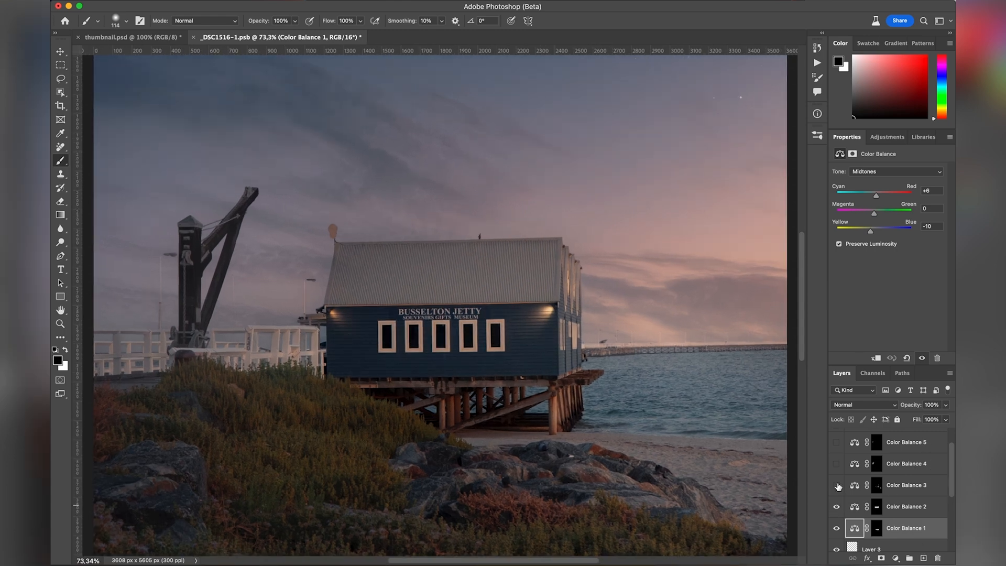
key(super+0)
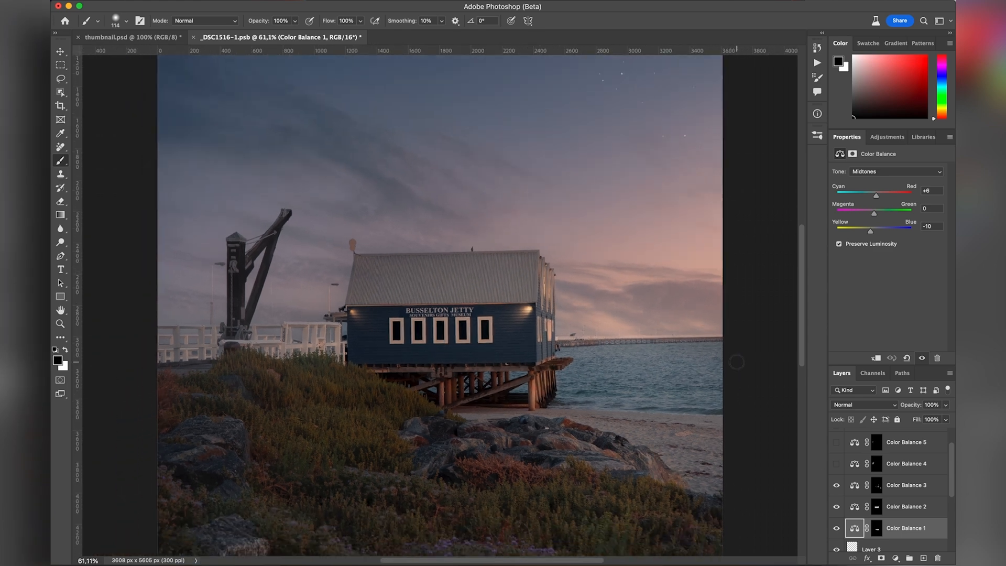
View the Color Balance 3 mask on its own, return to the image and display the layer's Highlights settings.
click(877, 487)
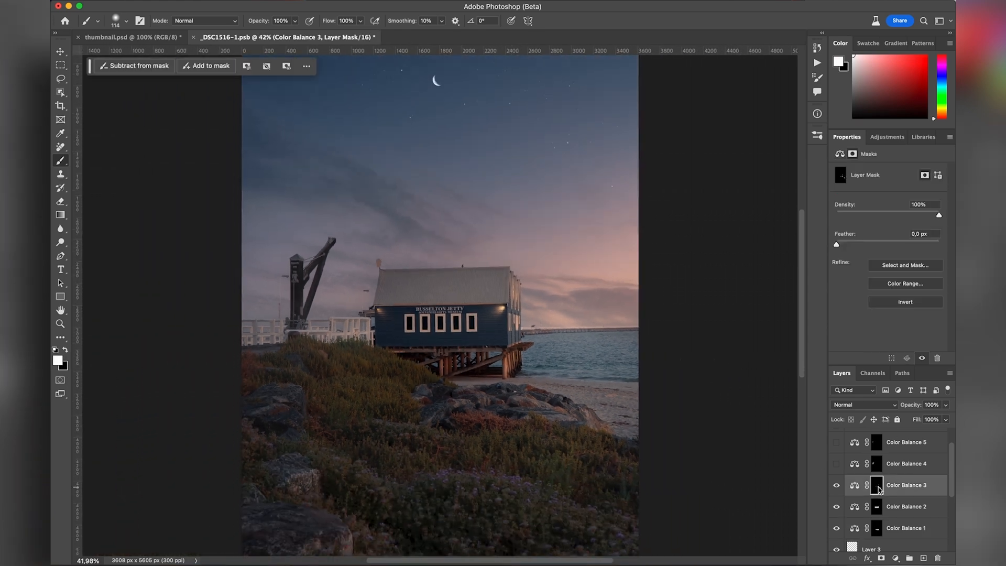
alt+click(877, 488)
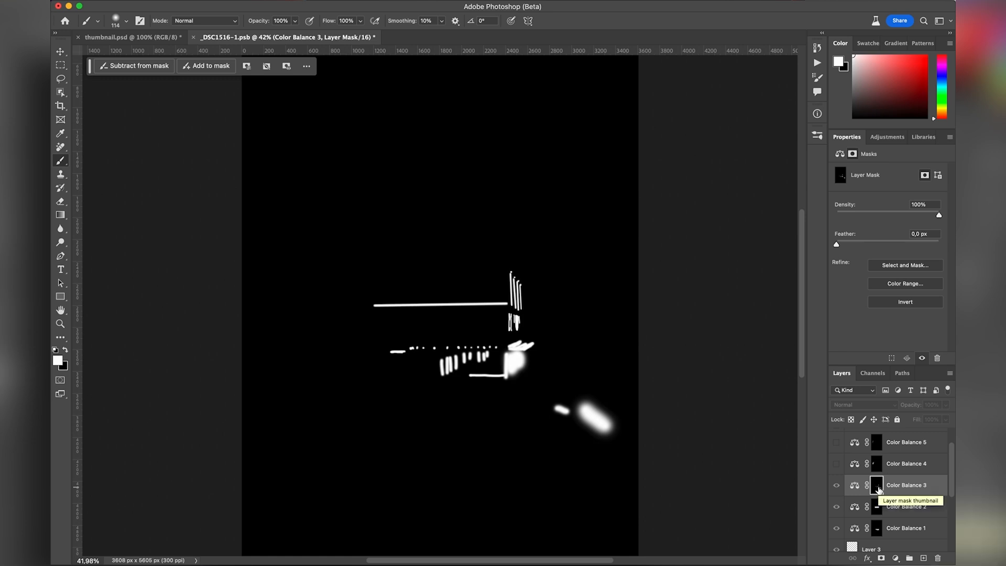
alt+click(878, 488)
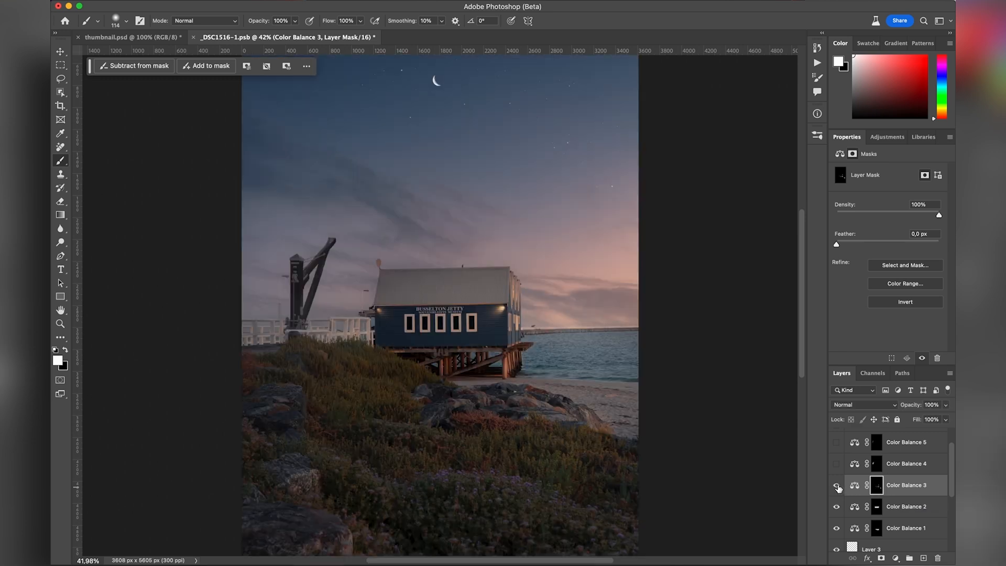
click(855, 487)
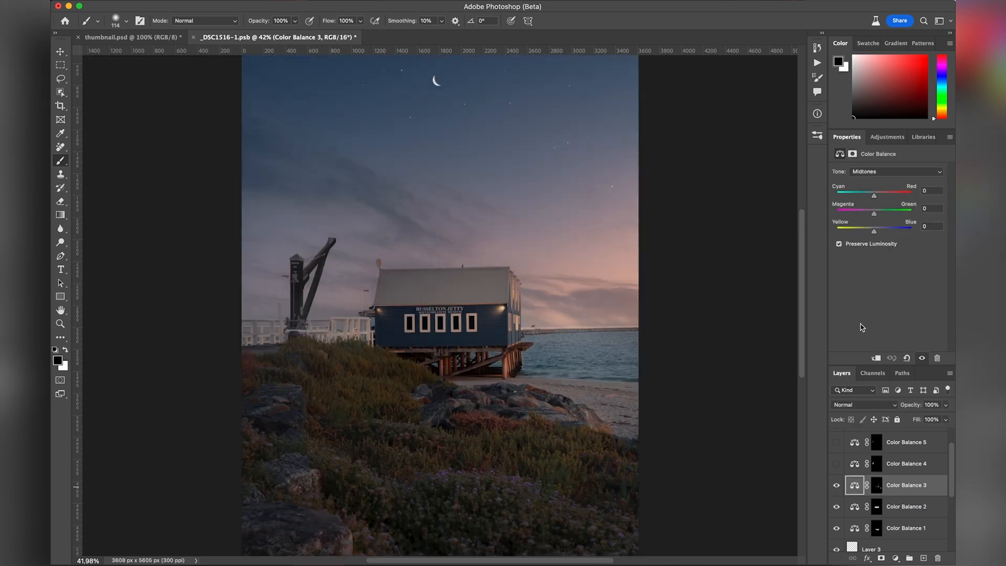
click(890, 172)
click(889, 182)
Compare the image repeatedly with Color Balance 3 hidden and shown, leaving the layer visible.
click(836, 485)
scroll(841, 491, up, 1)
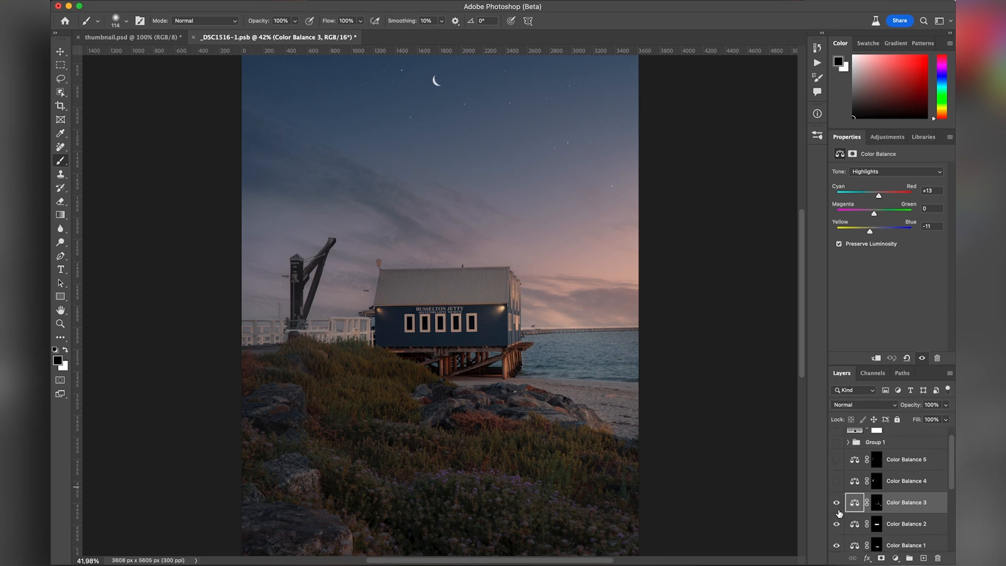
click(833, 502)
click(833, 502)
click(833, 502)
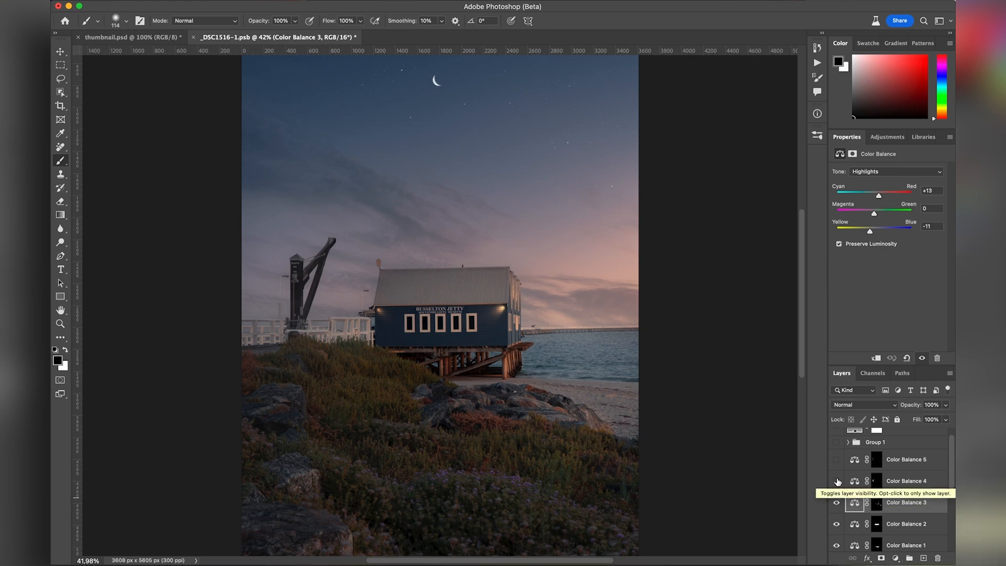
Turn on the Color Balance 4 layer and display its Shadows settings.
click(837, 481)
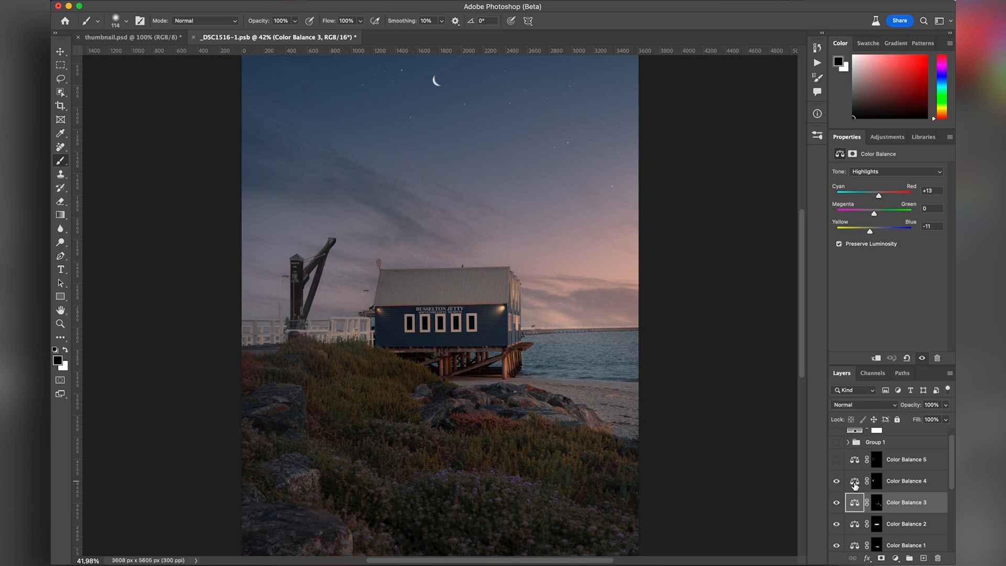
click(855, 486)
key(x)
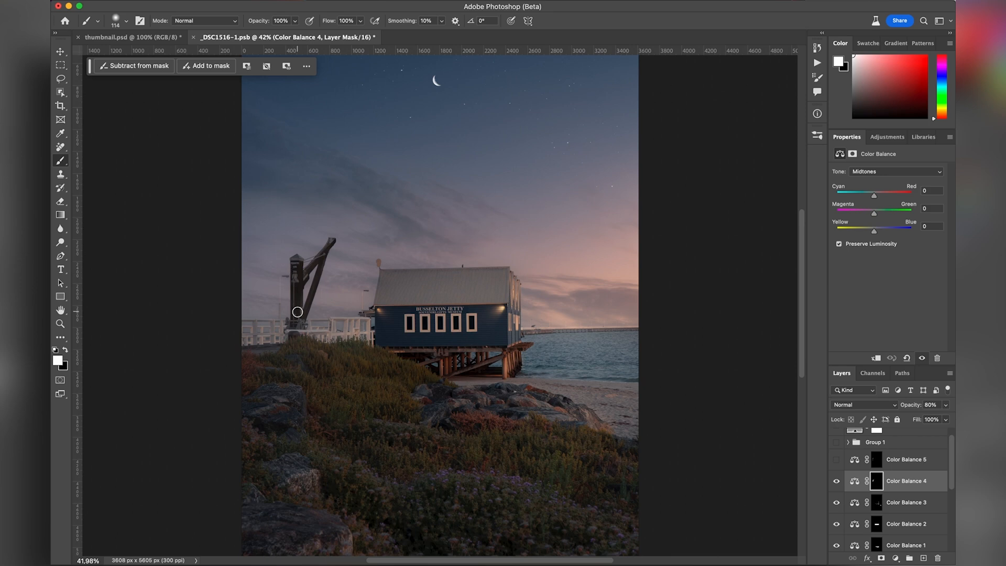
click(855, 482)
click(872, 172)
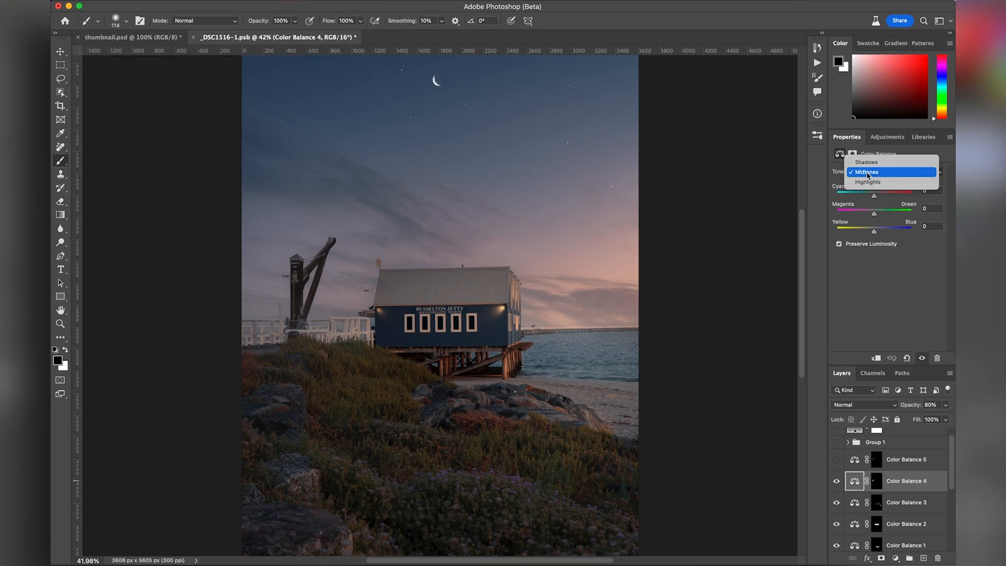
click(875, 159)
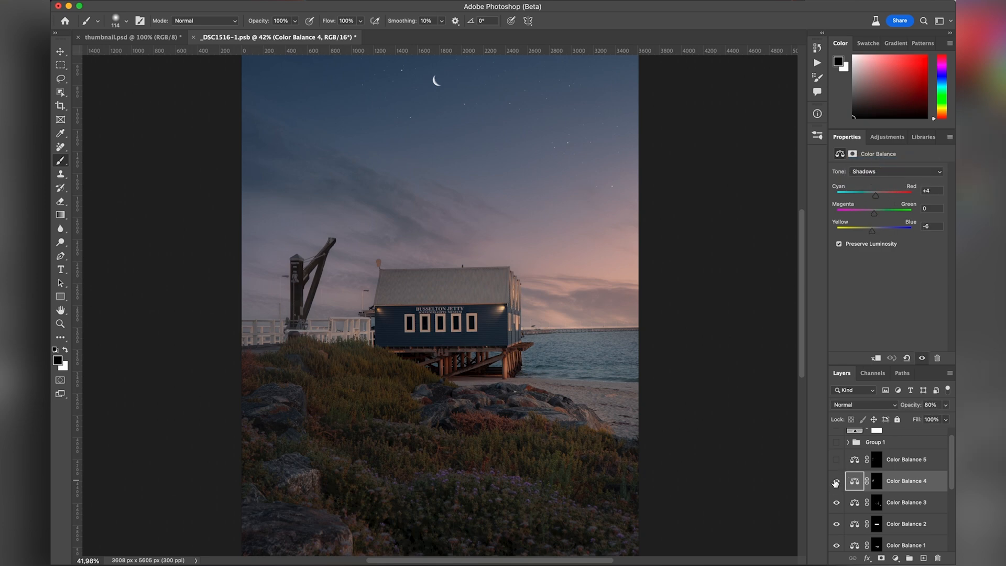
View the Color Balance 5 mask on its own, turn the layer on and compare the image with and without it.
click(853, 460)
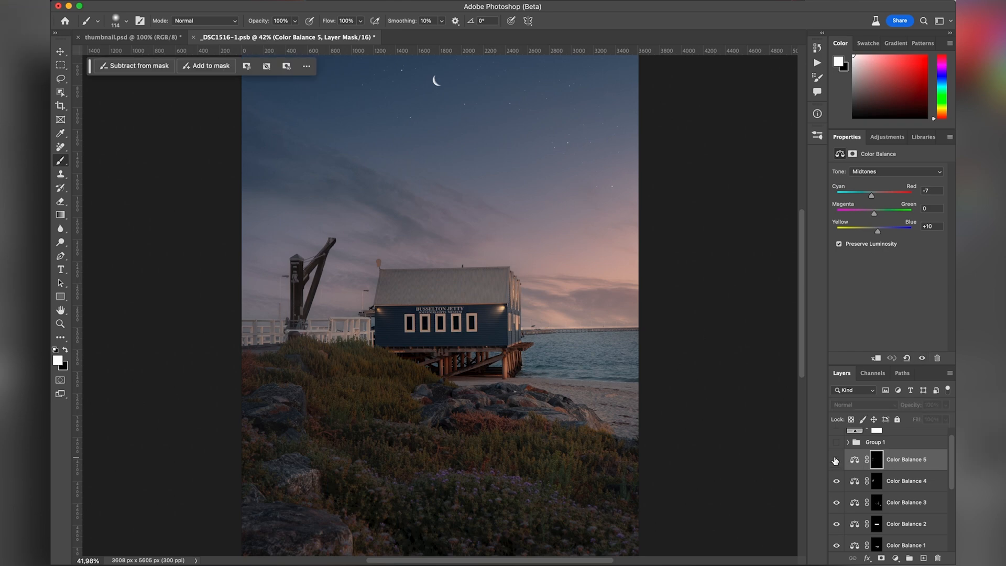
alt+click(873, 460)
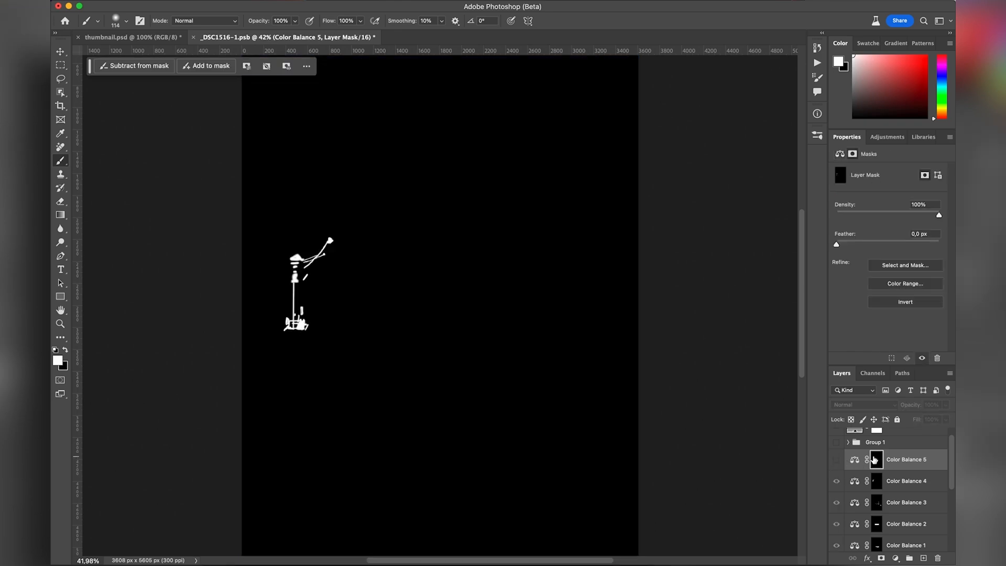
alt+click(873, 459)
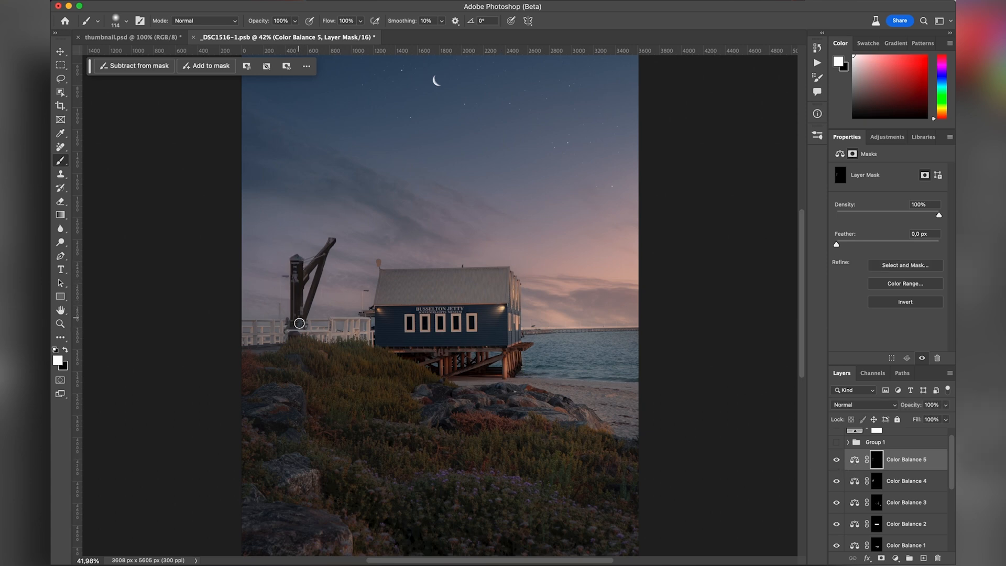
click(836, 461)
click(836, 461)
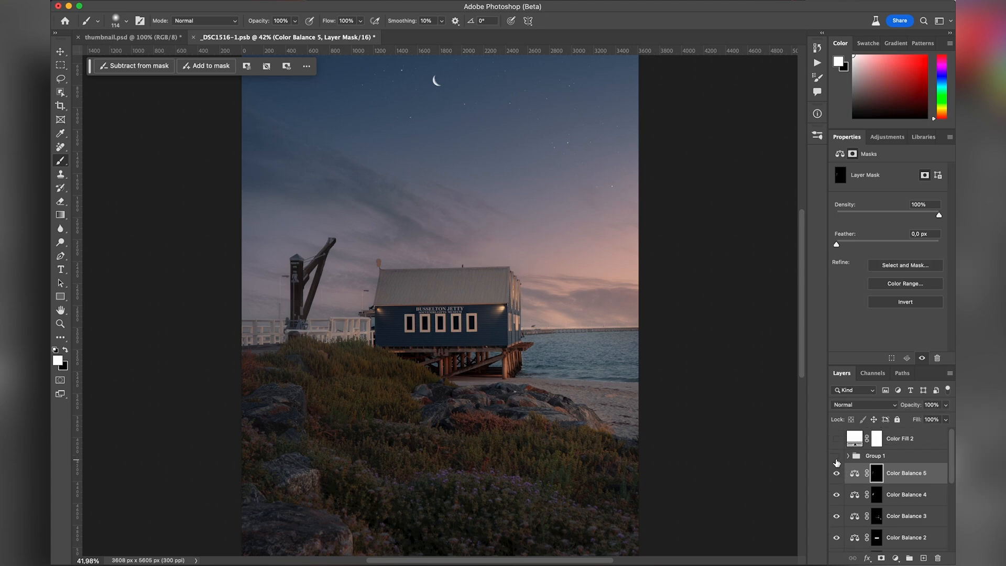
Select the layers from Color Balance 5 down to Selective Color 1 and toggle their visibility together to compare before and after.
scroll(840, 482, down, 2)
scroll(841, 481, down, 2)
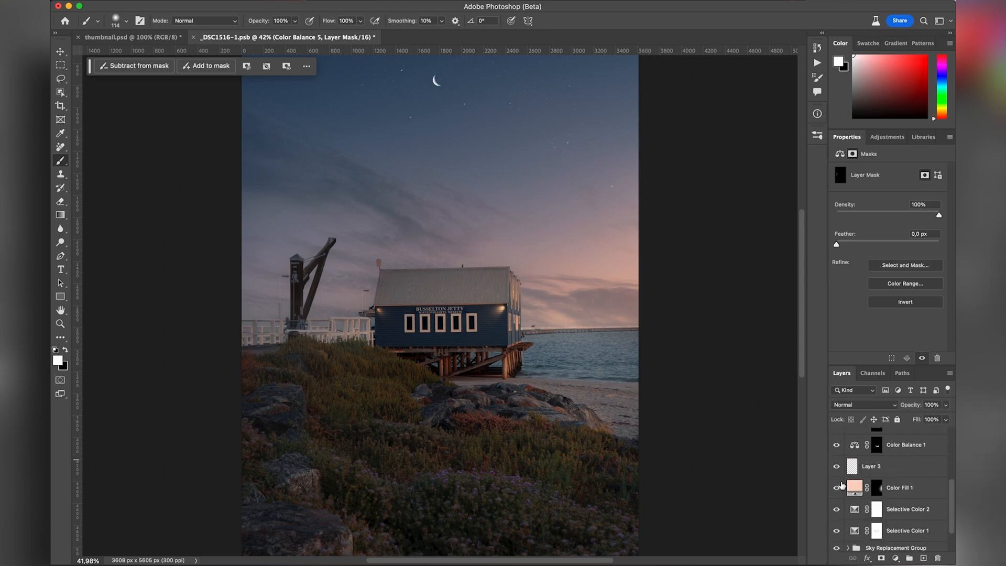
scroll(924, 505, down, 3)
shift+click(928, 495)
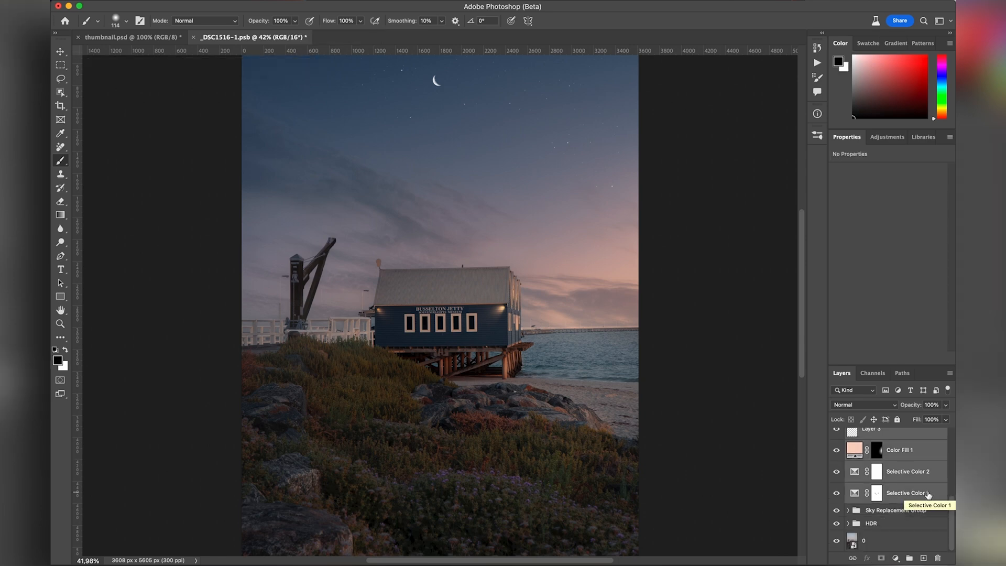
key(super+comma)
key(super+comma)
key(super+comma)
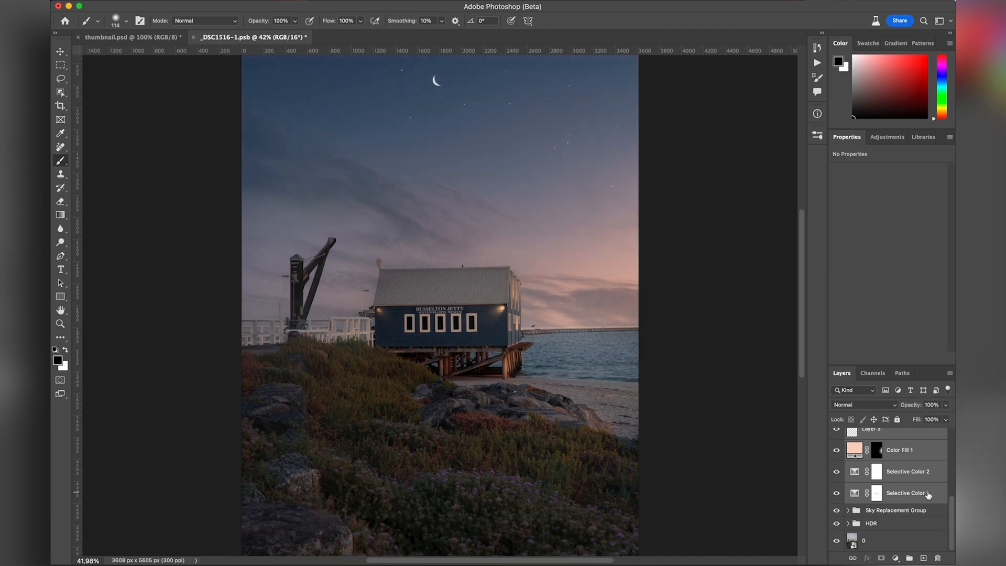
key(super+comma)
key(super+comma)
key(super+comma)
Compare the whole photo repeatedly with all the selected adjustment layers hidden and shown, leaving them visible.
key(super+minus)
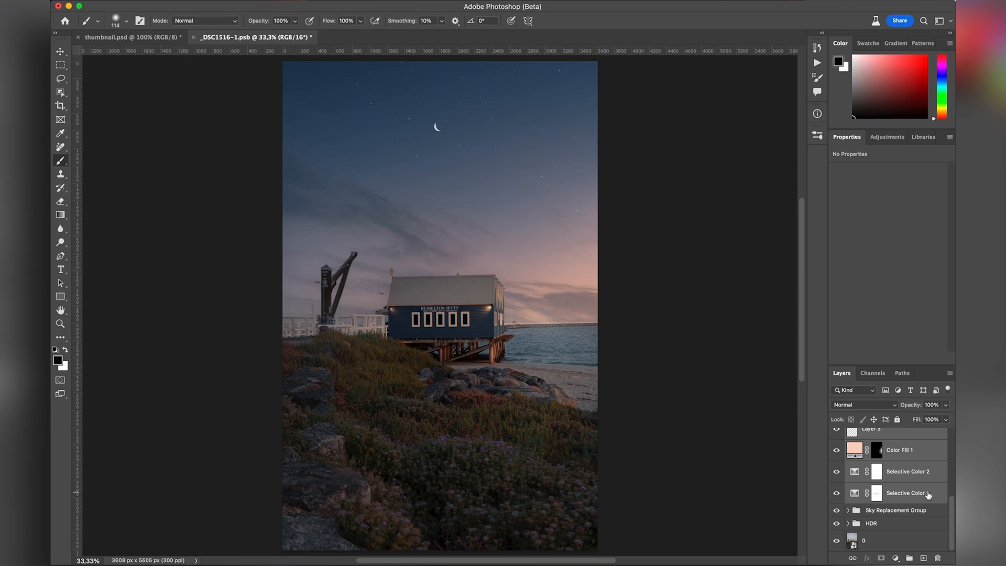
key(super+comma)
key(super+comma)
key(super+comma)
key(super+comma)
key(super+comma)
key(super+comma)
key(super+comma)
key(super+comma)
key(super+comma)
key(super+comma)
key(super+comma)
key(super+comma)
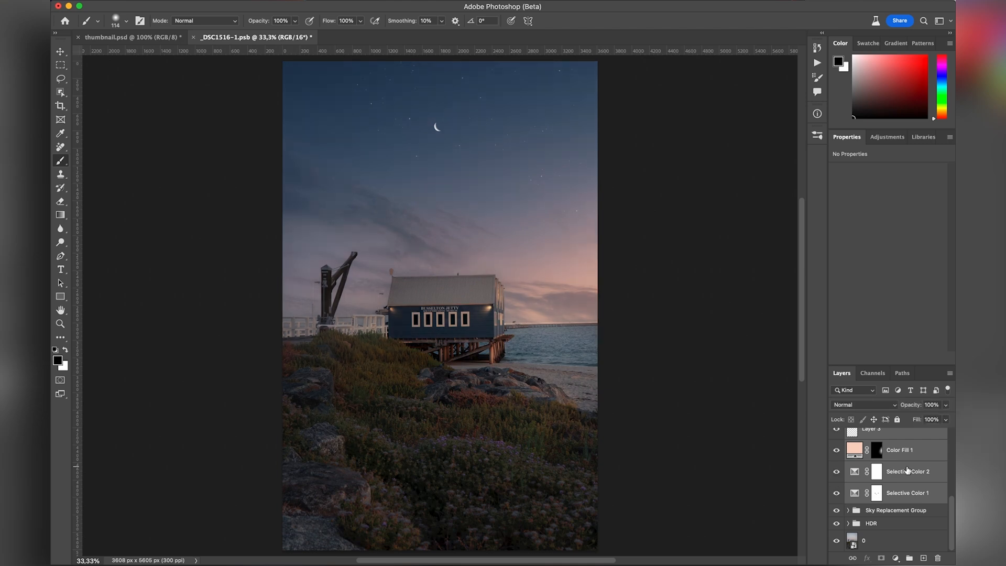